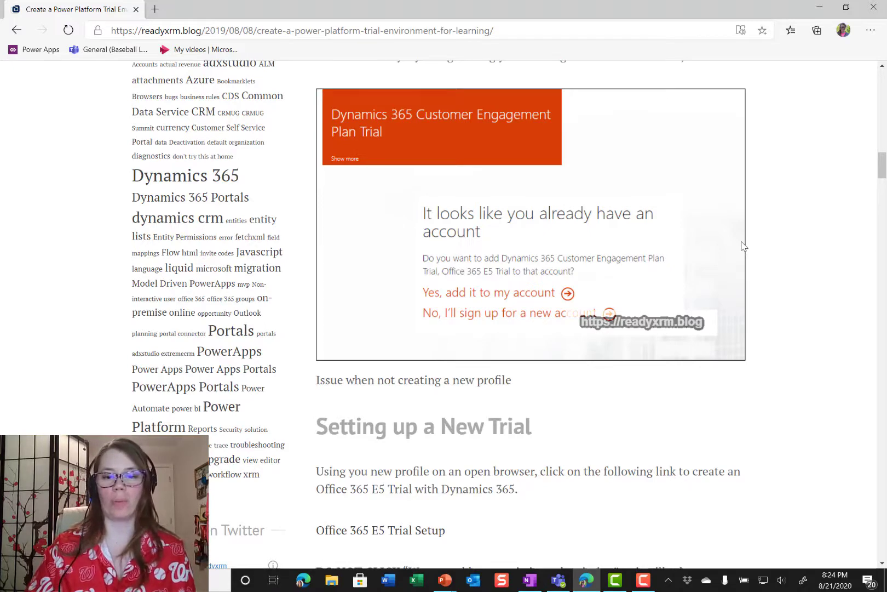
# Open the blog post's Office 365 E5 Trial Setup link in a new tab and view the sign-up form.
pyautogui.scroll(-3, 792, 328)
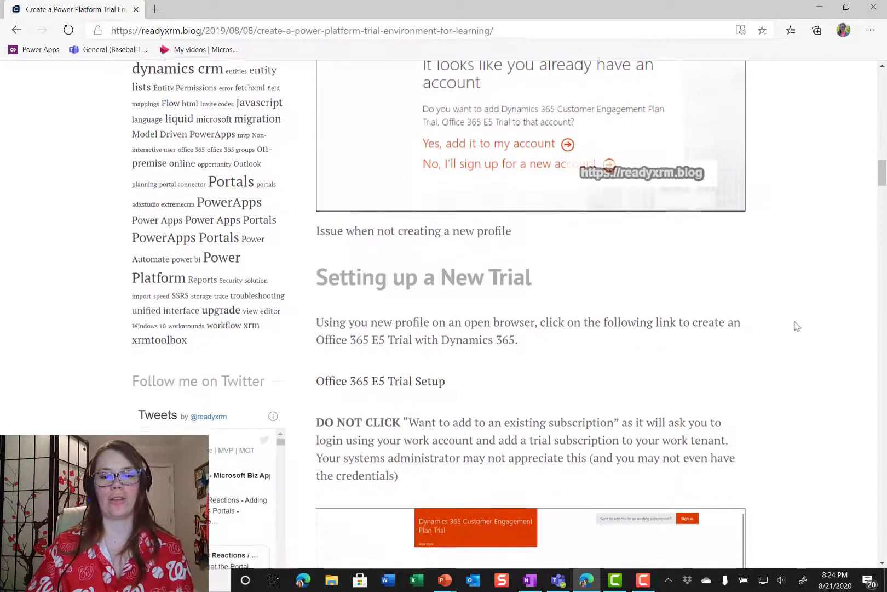
pyautogui.rightClick(398, 388)
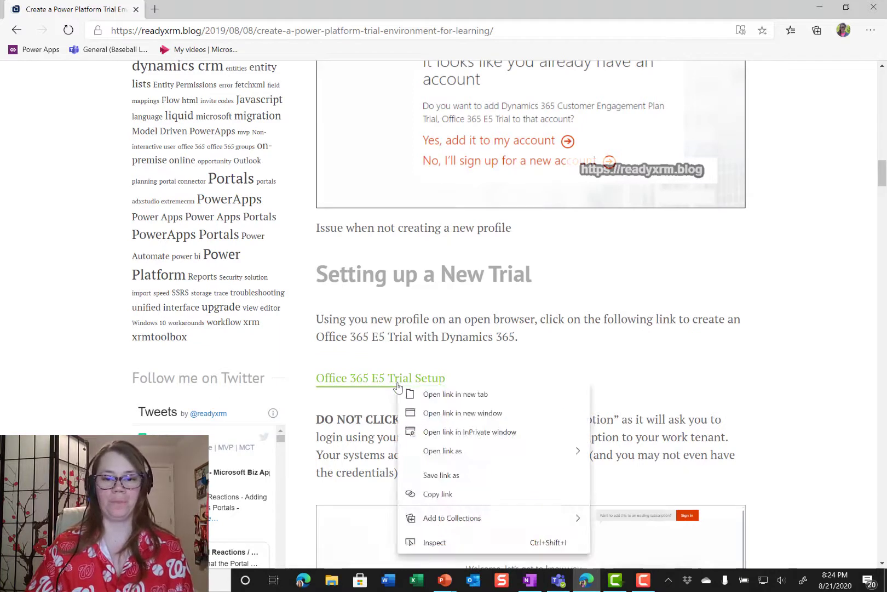
pyautogui.click(460, 394)
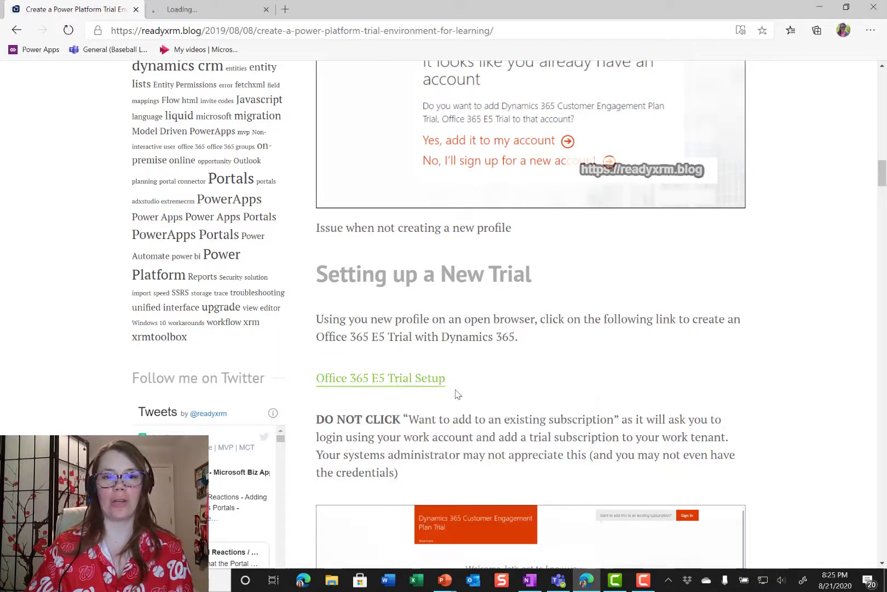
pyautogui.click(243, 17)
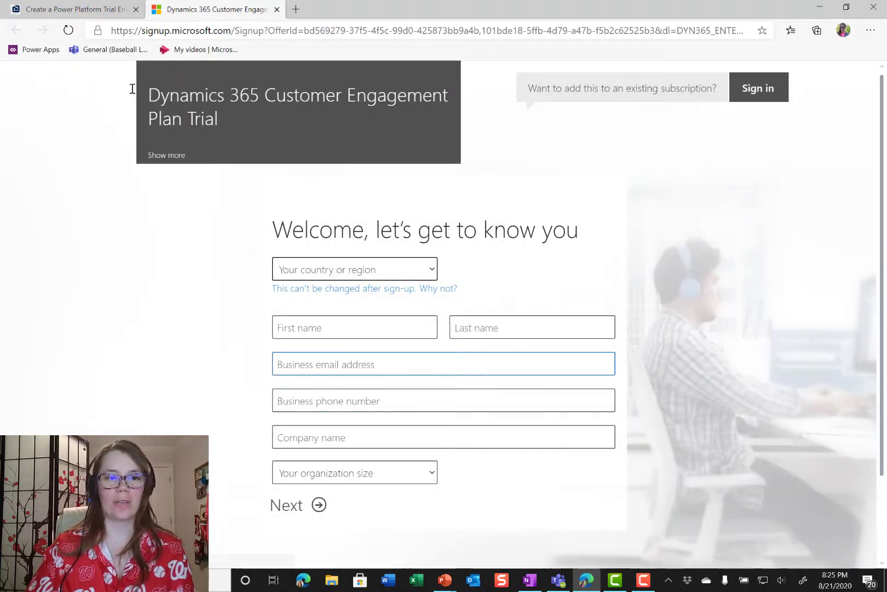
# Return to the blog post and review its trial instructions, from sign-up through adding new users in Office 365 setup.
pyautogui.click(87, 10)
pyautogui.scroll(-8, 448, 291)
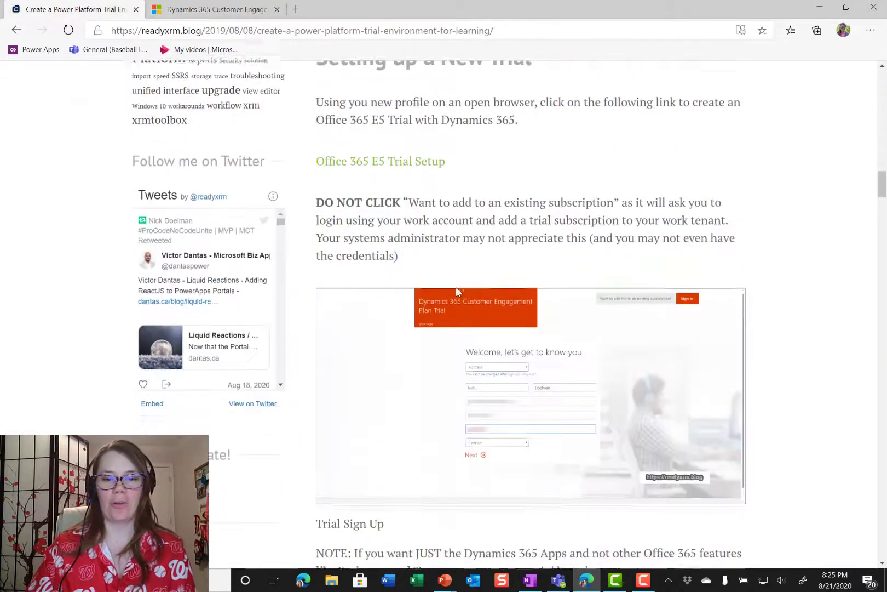
pyautogui.scroll(-8, 507, 323)
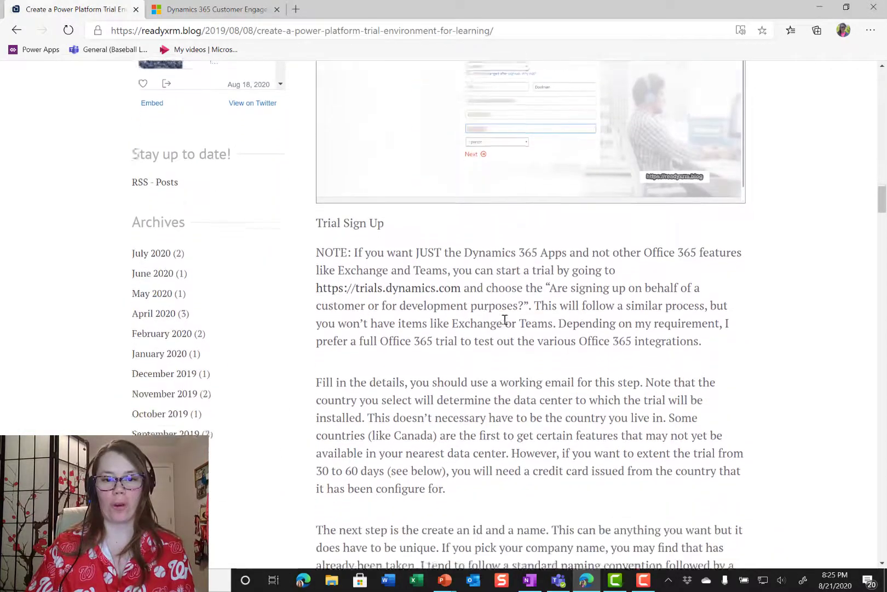
pyautogui.scroll(10, 508, 323)
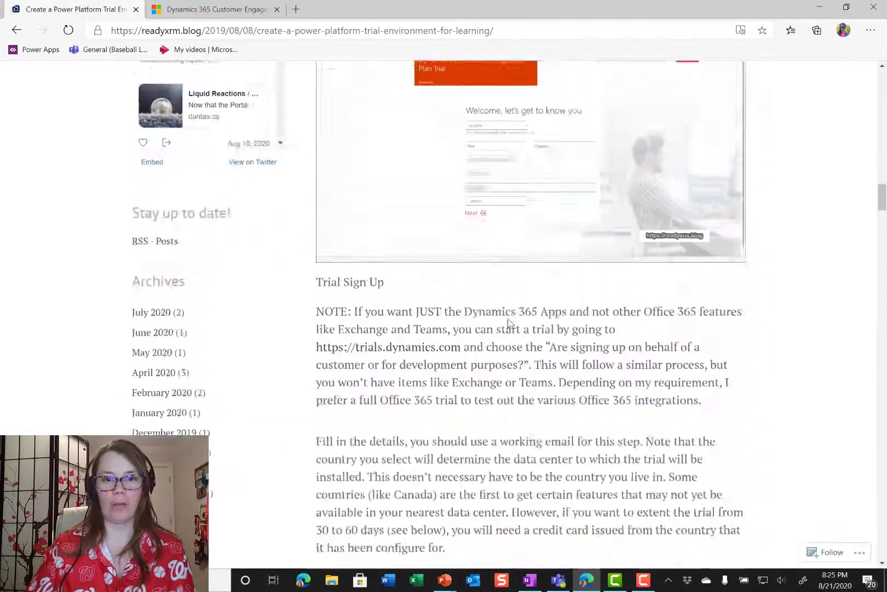
pyautogui.scroll(-12, 527, 246)
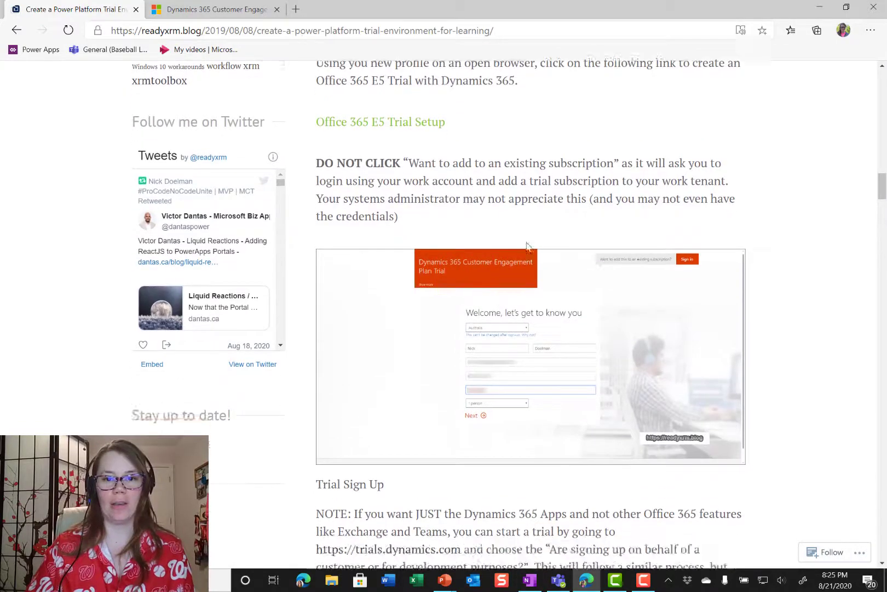
pyautogui.scroll(-8, 527, 246)
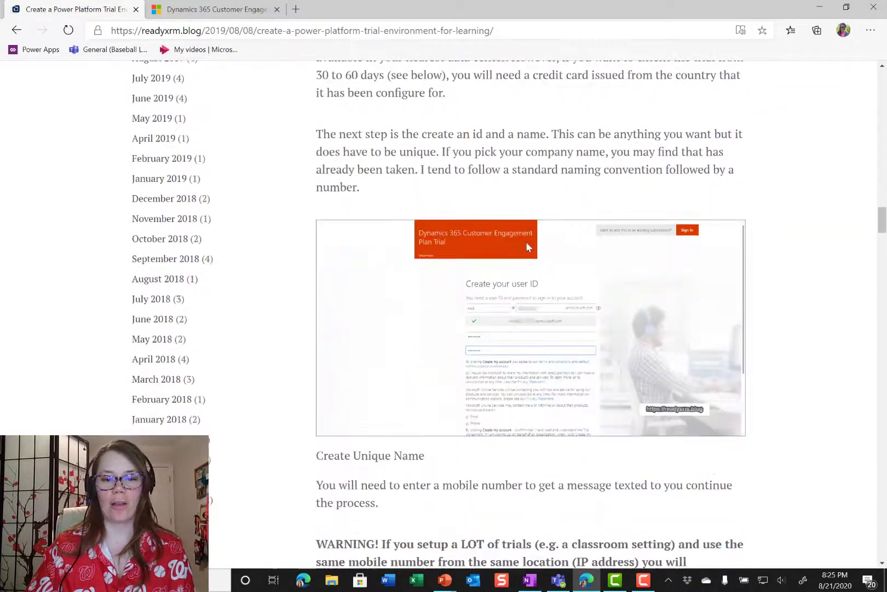
pyautogui.scroll(-6, 526, 245)
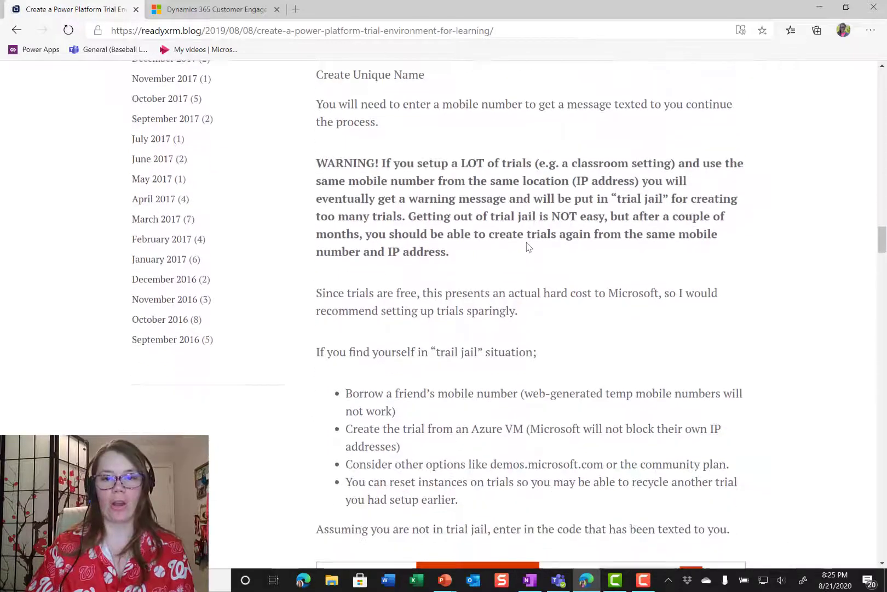
pyautogui.scroll(-8, 527, 244)
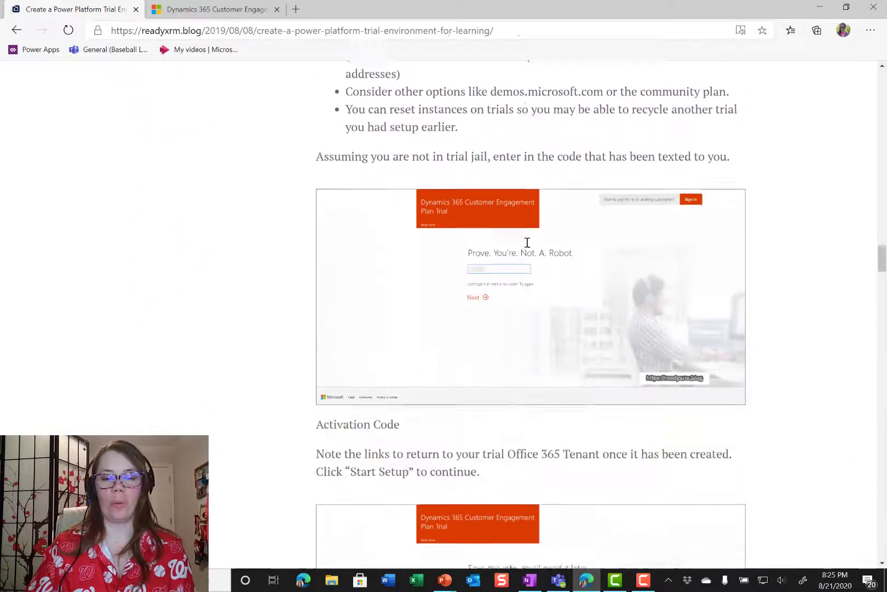
pyautogui.scroll(-5, 528, 247)
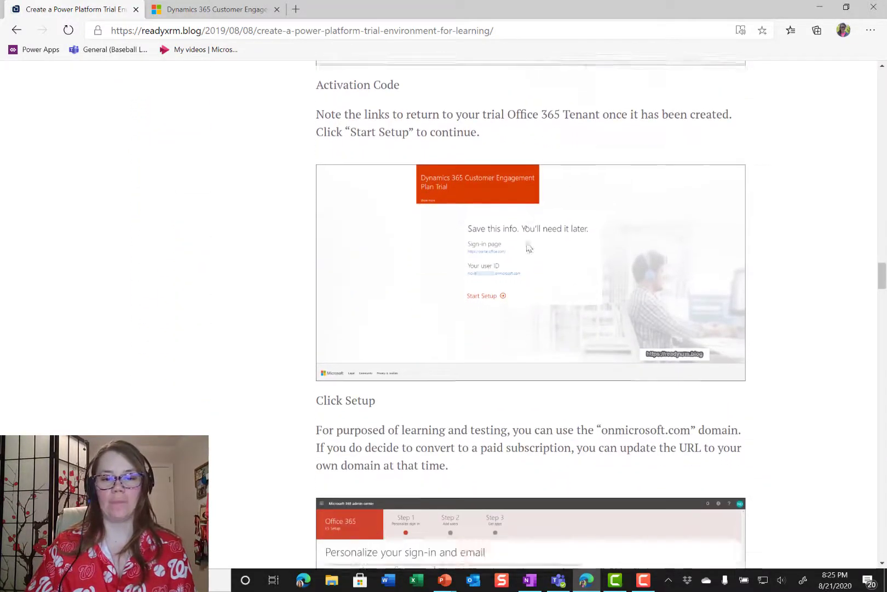
pyautogui.scroll(-2, 526, 242)
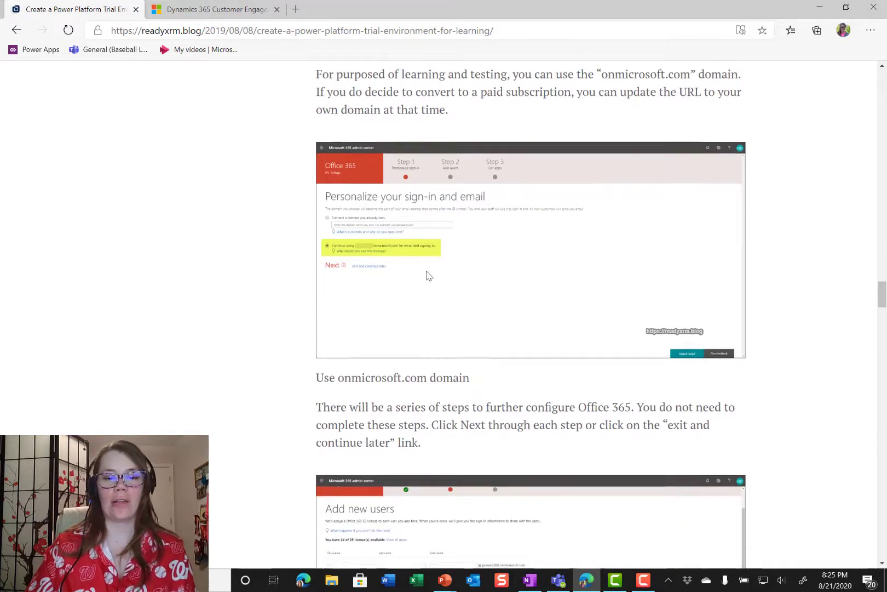
pyautogui.scroll(-3, 422, 271)
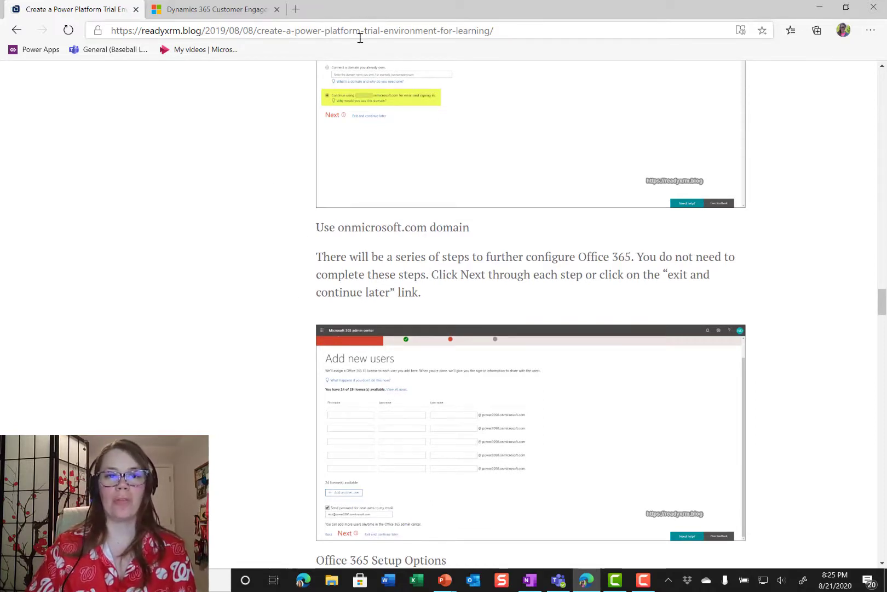
# Go to the Power Platform admin center at aka.ms/ppac.
pyautogui.click(525, 34)
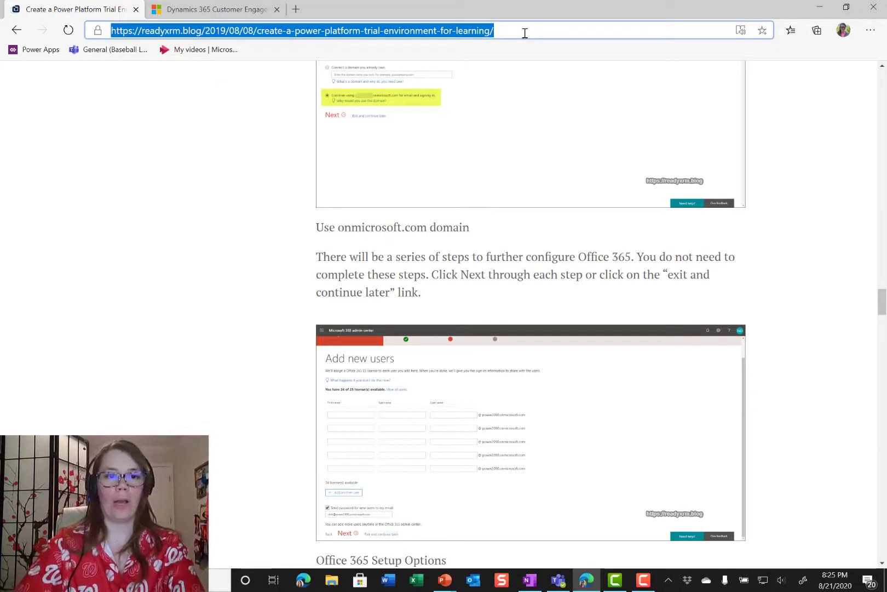
pyautogui.write('aka')
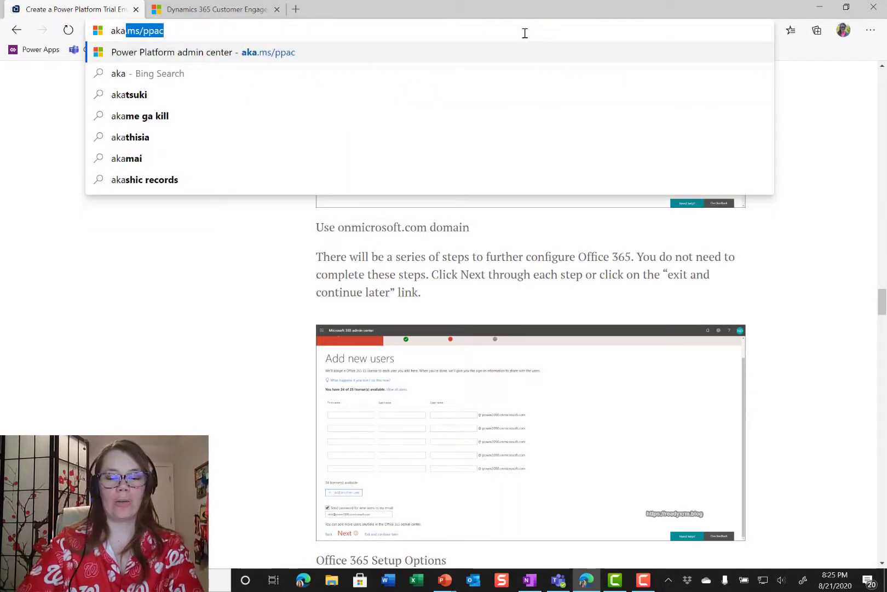
pyautogui.write('.')
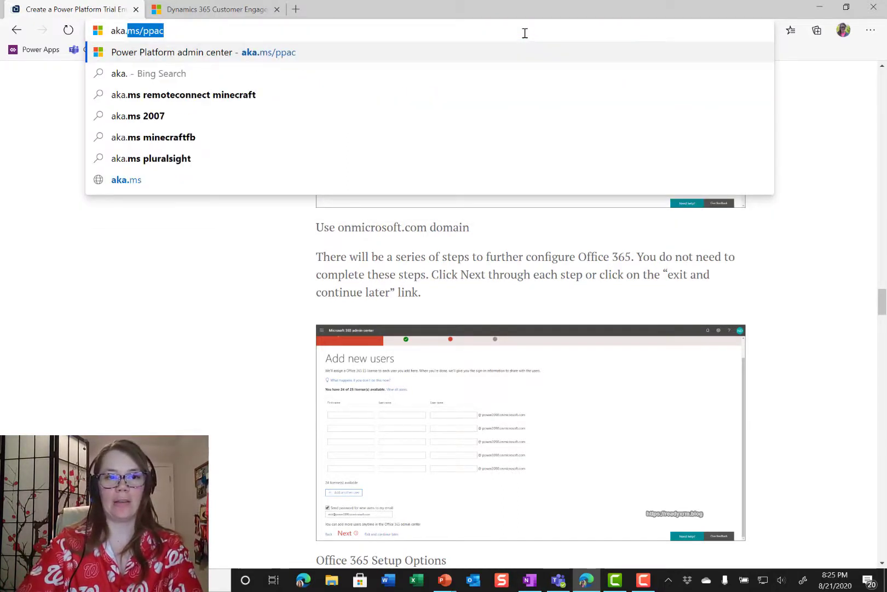
pyautogui.write('ms/ppac')
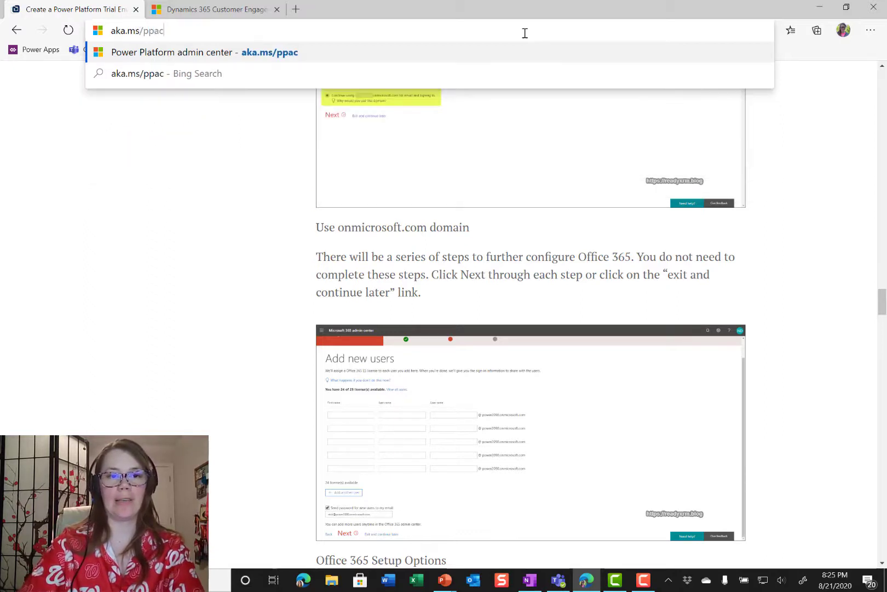
pyautogui.press('Return')
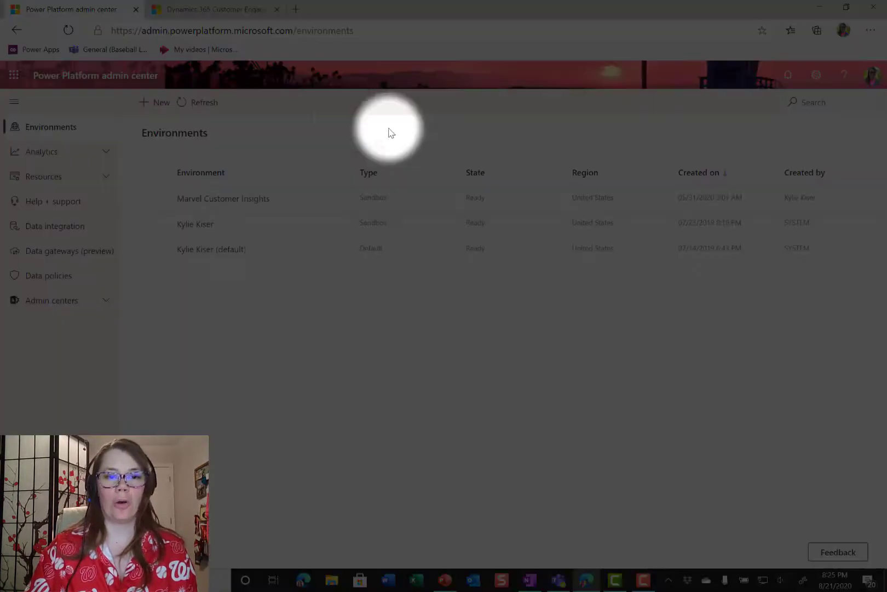
# Start a new environment named Power Baseball League, enable database creation for it, and continue to the database settings.
pyautogui.click(156, 106)
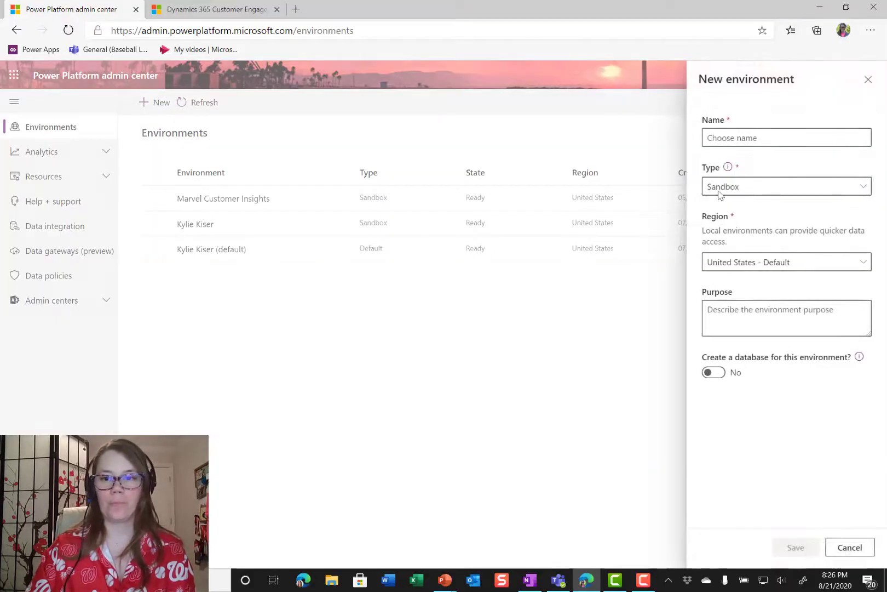
pyautogui.click(773, 140)
pyautogui.write('Pow')
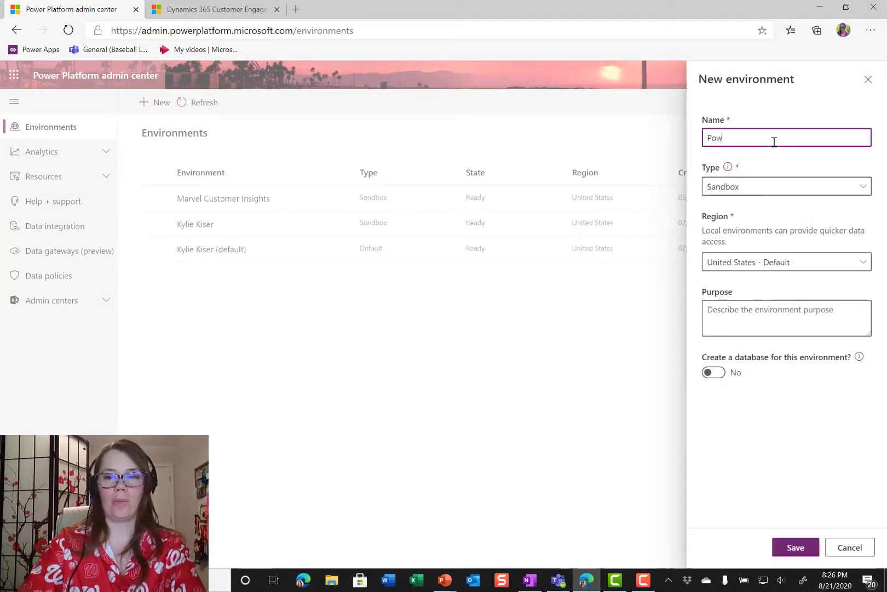
pyautogui.write('er Basebal')
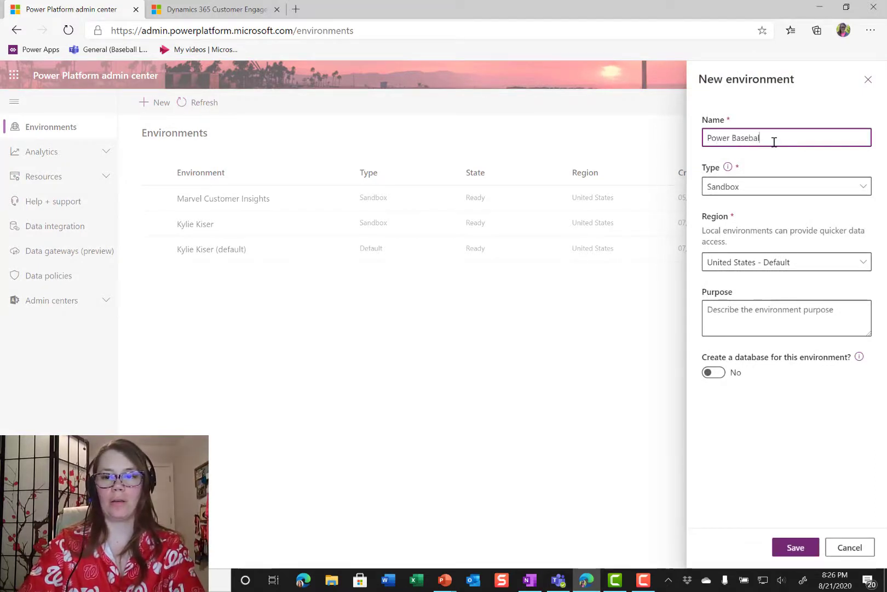
pyautogui.write('l League')
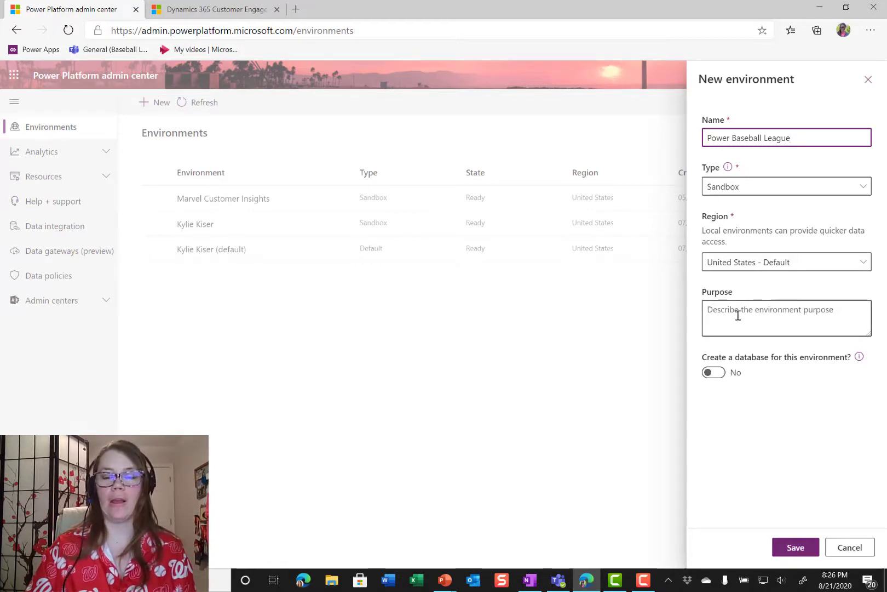
pyautogui.click(714, 373)
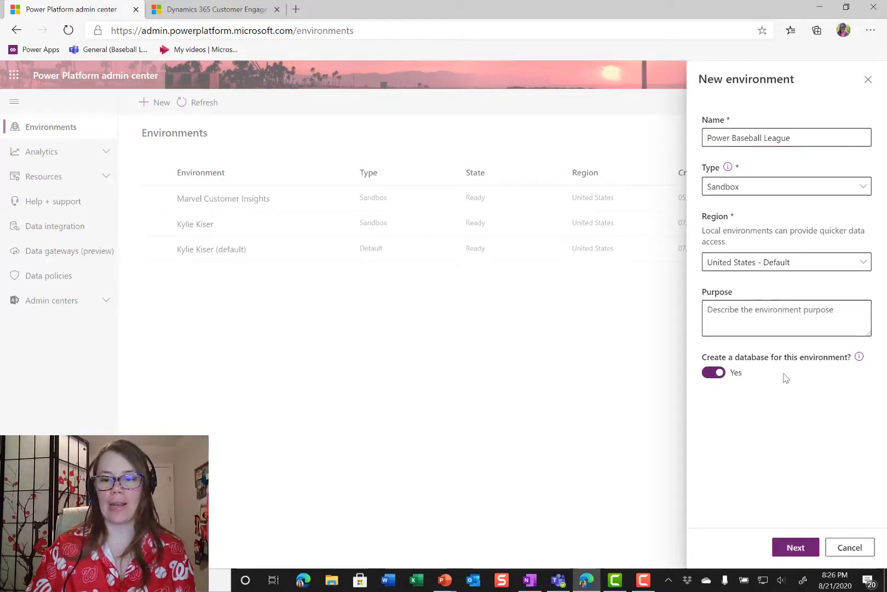
pyautogui.click(800, 552)
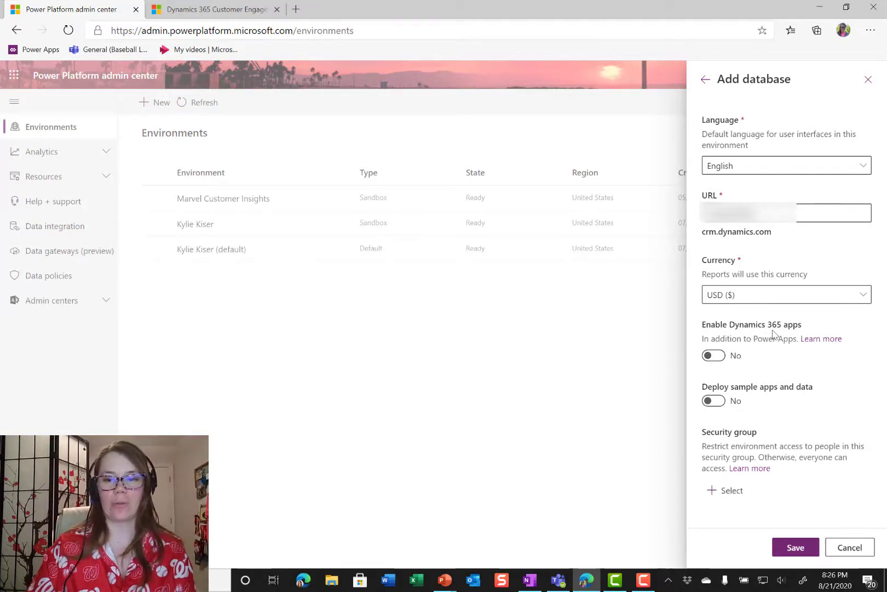
pyautogui.click(719, 358)
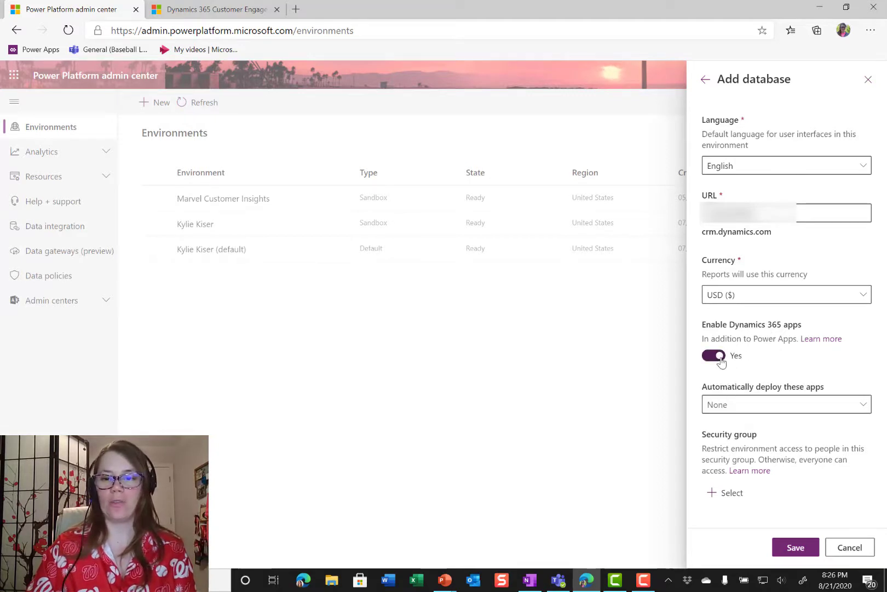
pyautogui.click(801, 409)
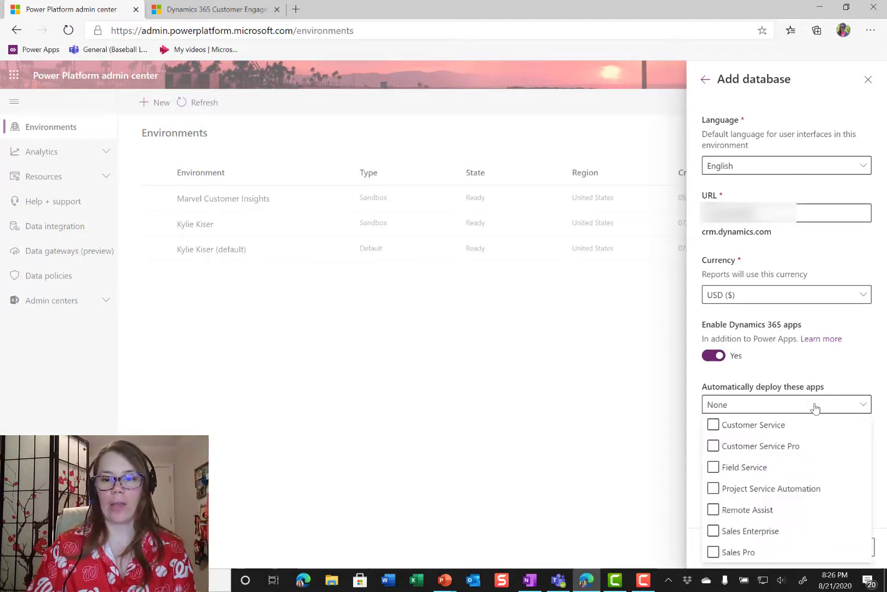
pyautogui.click(764, 553)
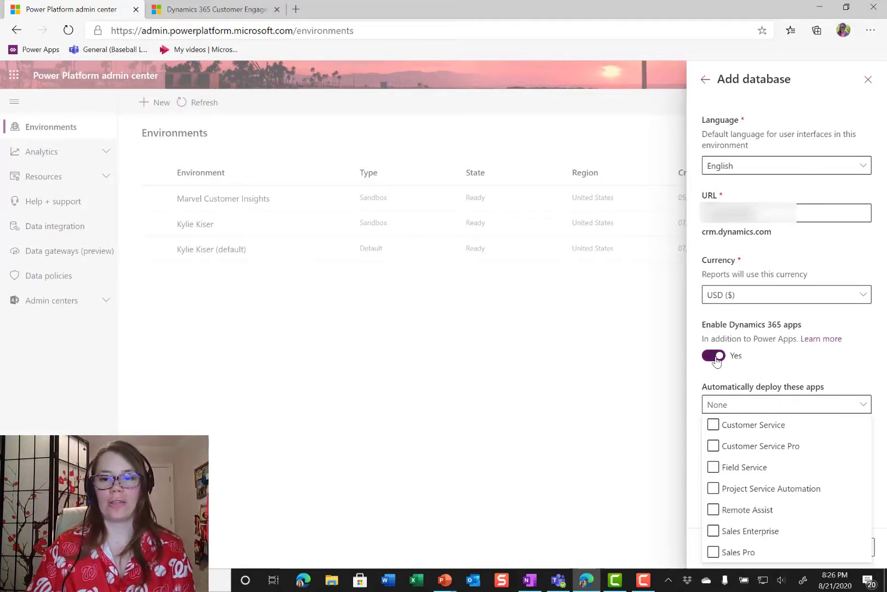
pyautogui.click(715, 356)
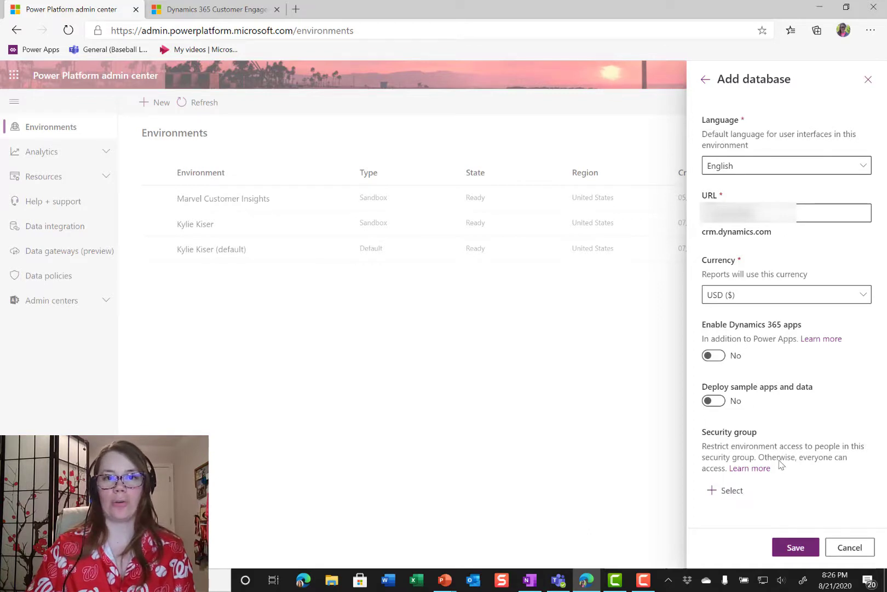
# Save the database settings to create the Power Baseball League environment.
pyautogui.click(797, 548)
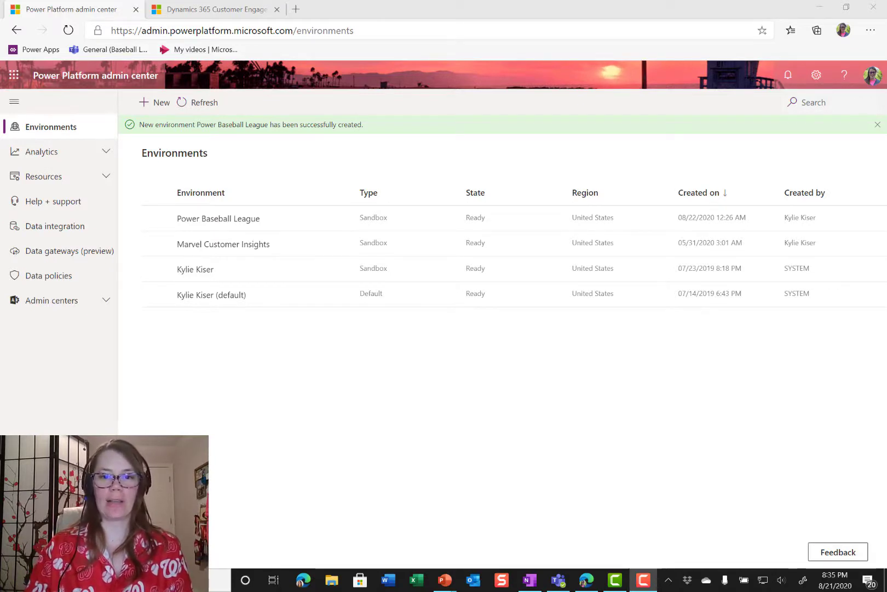
# Open the Power Baseball League environment, look over its settings categories, and return to its overview page.
pyautogui.click(250, 220)
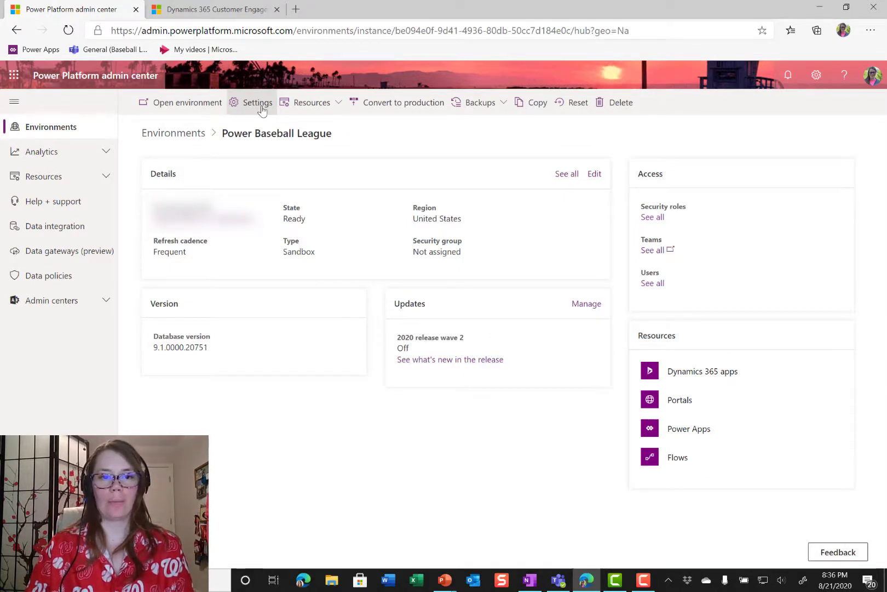
pyautogui.click(262, 109)
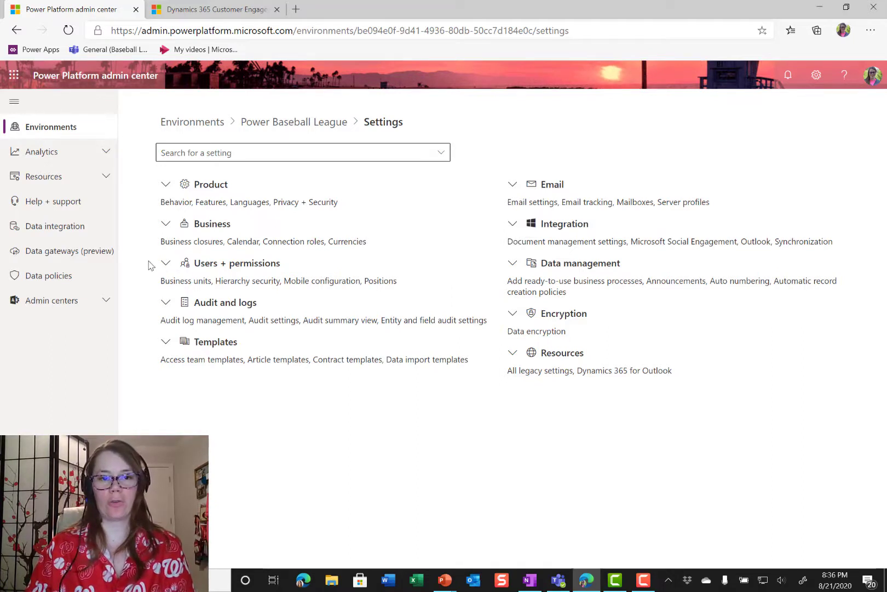
pyautogui.click(282, 130)
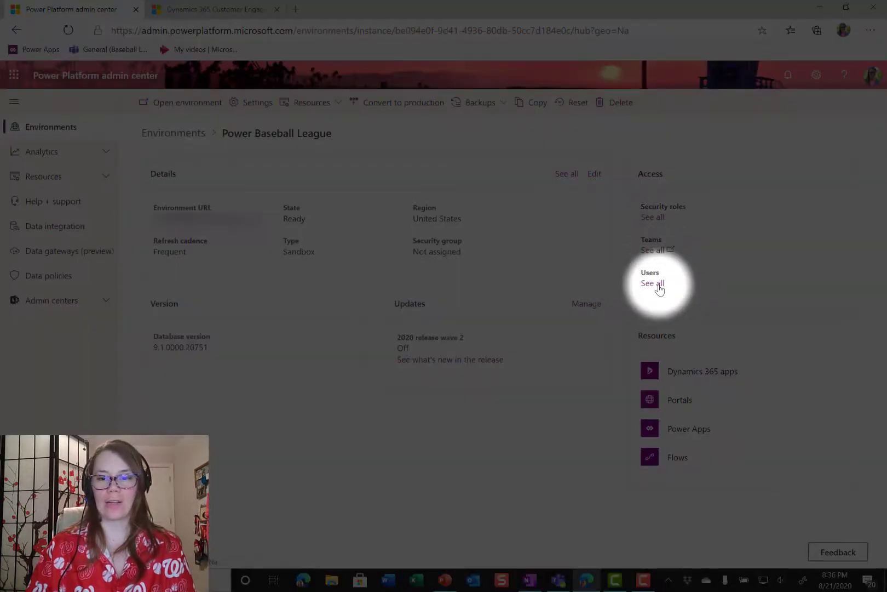
# Show all users of the Power Baseball League environment and open the record of the fourth user listed.
pyautogui.click(654, 284)
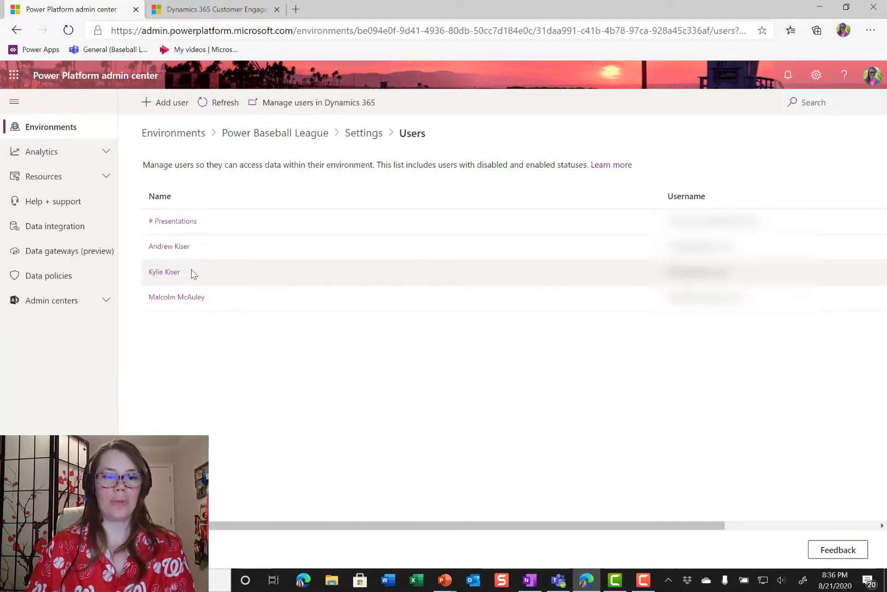
pyautogui.click(175, 302)
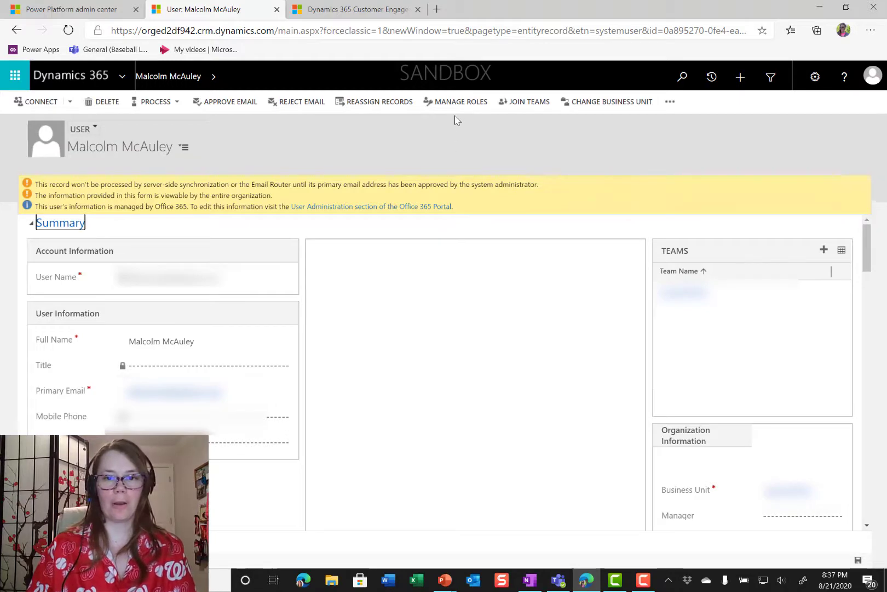
# Assign the System Administrator and System Customizer security roles to the open user record.
pyautogui.click(460, 102)
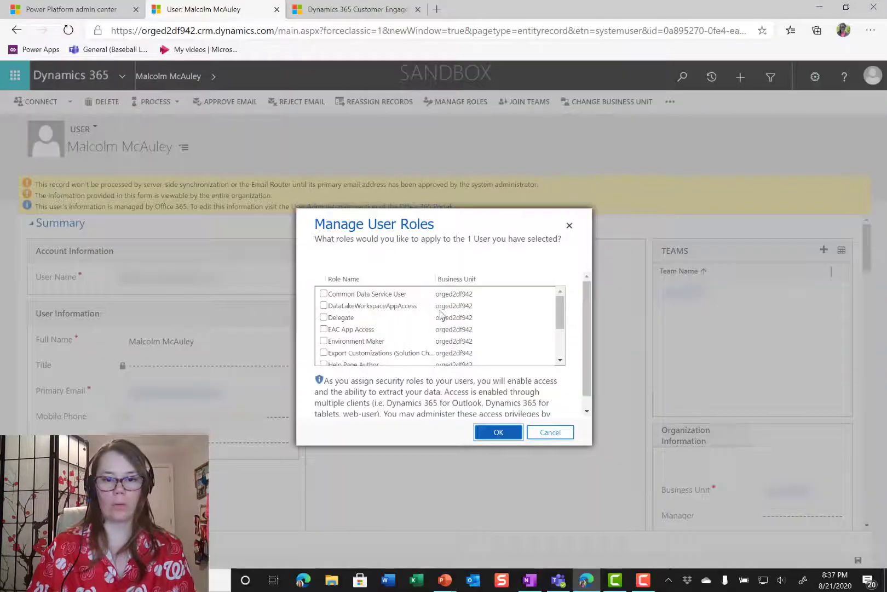
pyautogui.scroll(-3, 441, 315)
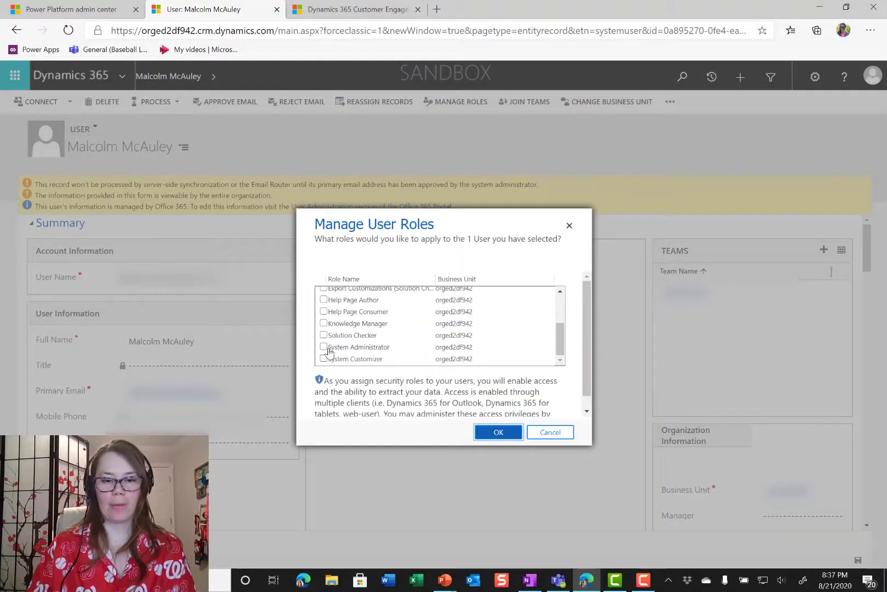
pyautogui.click(324, 347)
pyautogui.click(324, 358)
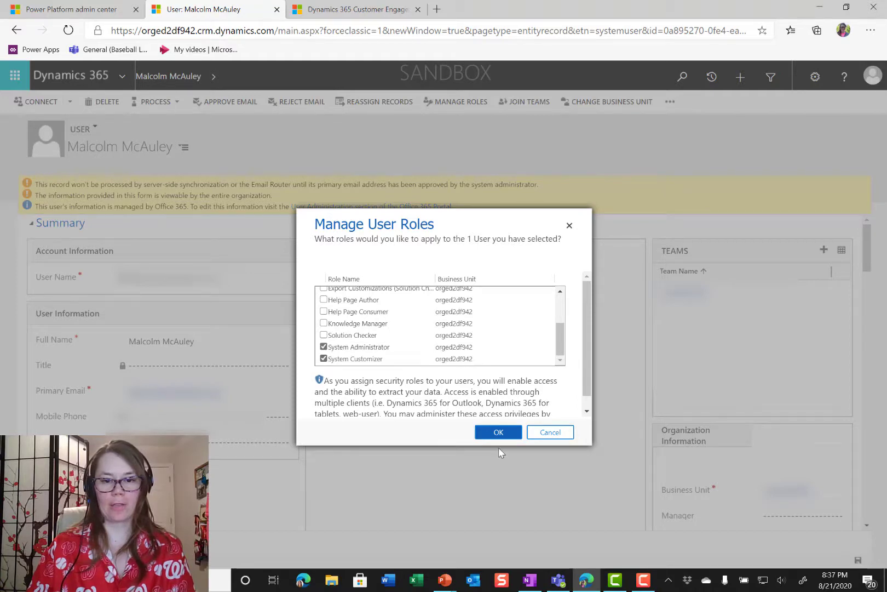
pyautogui.click(492, 435)
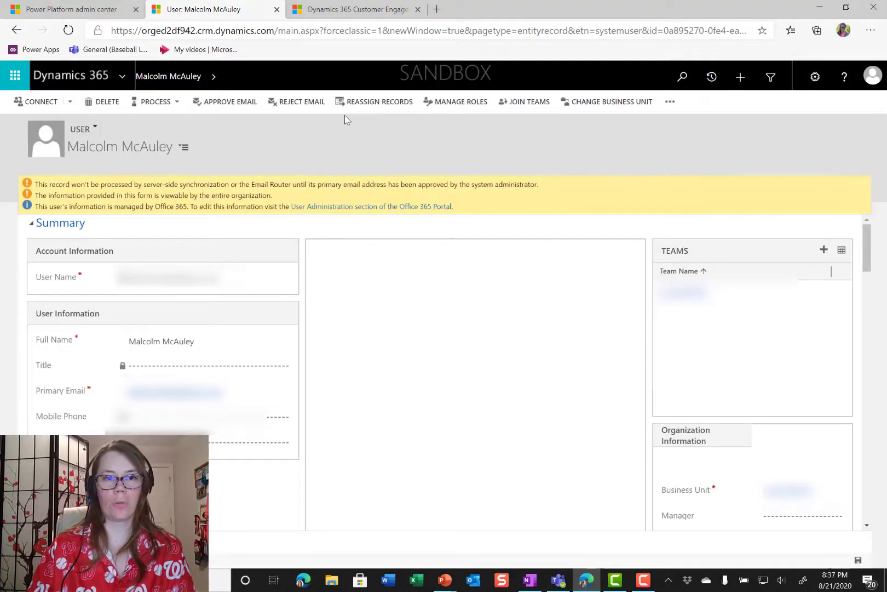
# Switch to Power Apps at make.powerapps.com, check the list of available environments, and show the solutions of the Power Baseball League environment.
pyautogui.click(339, 30)
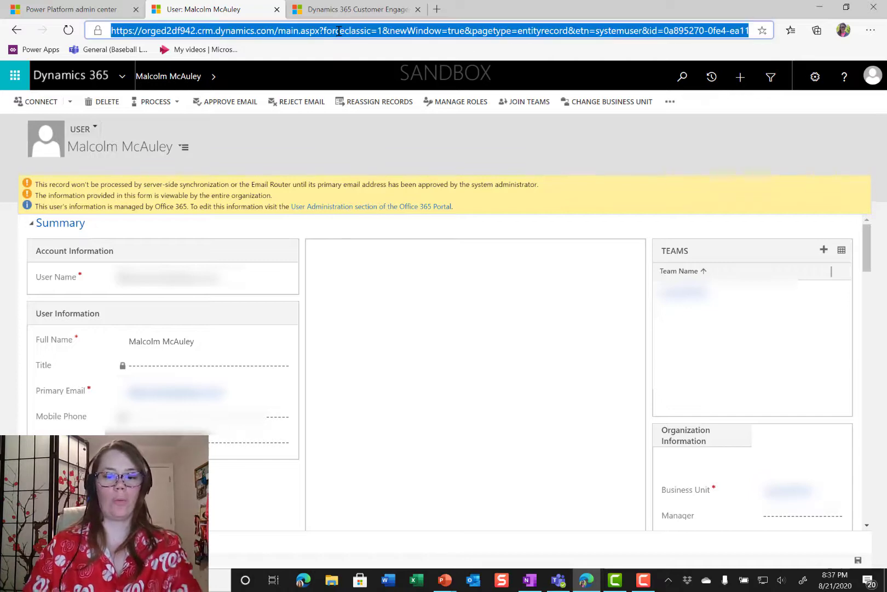
pyautogui.write('make')
pyautogui.press('Return')
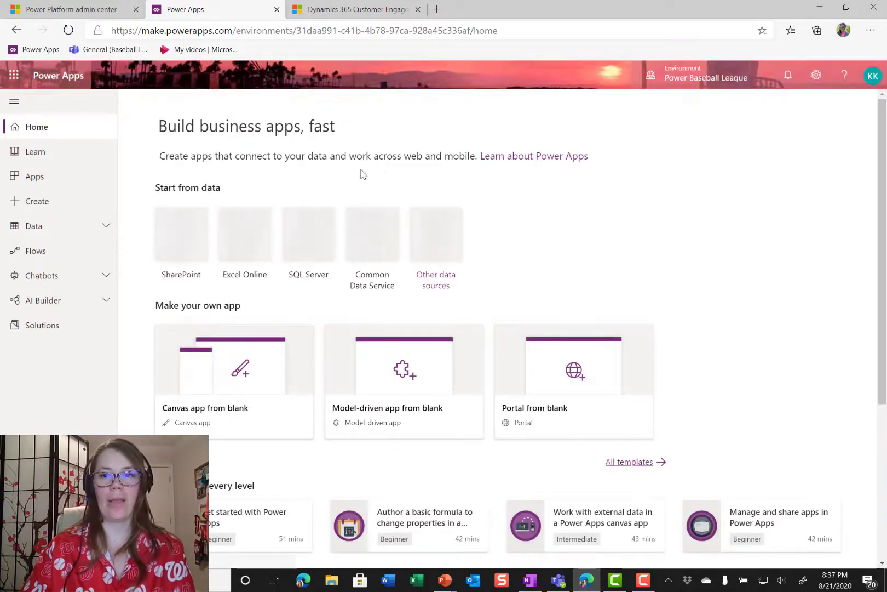
pyautogui.click(701, 80)
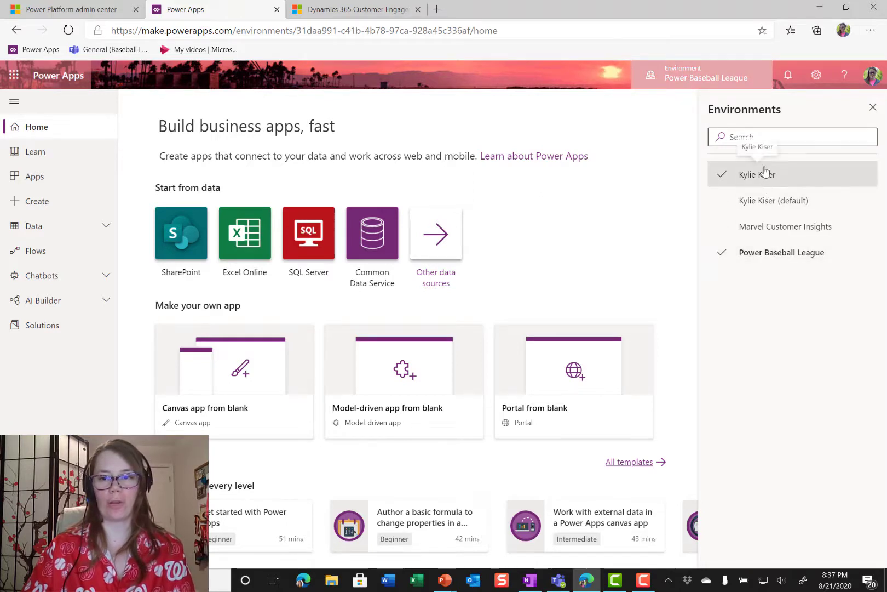
pyautogui.click(873, 107)
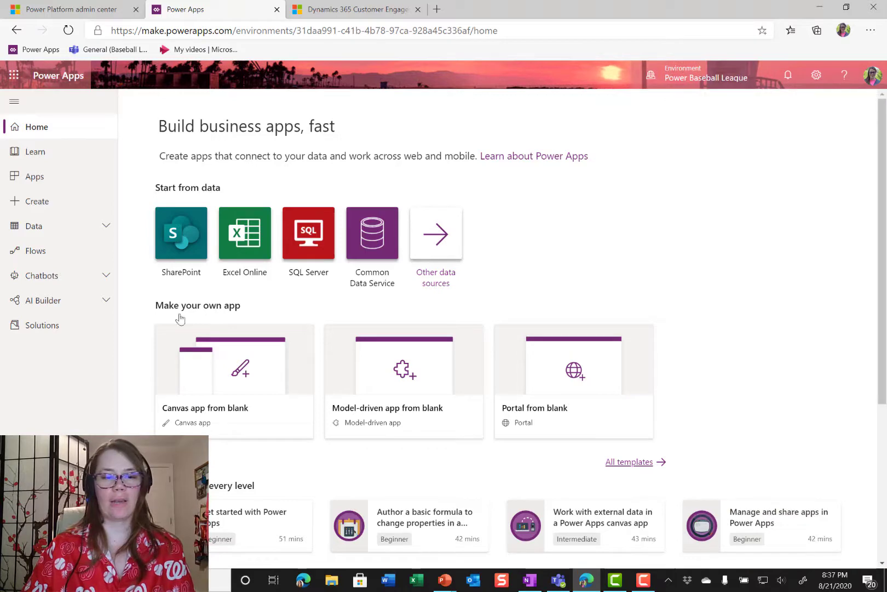
pyautogui.click(70, 333)
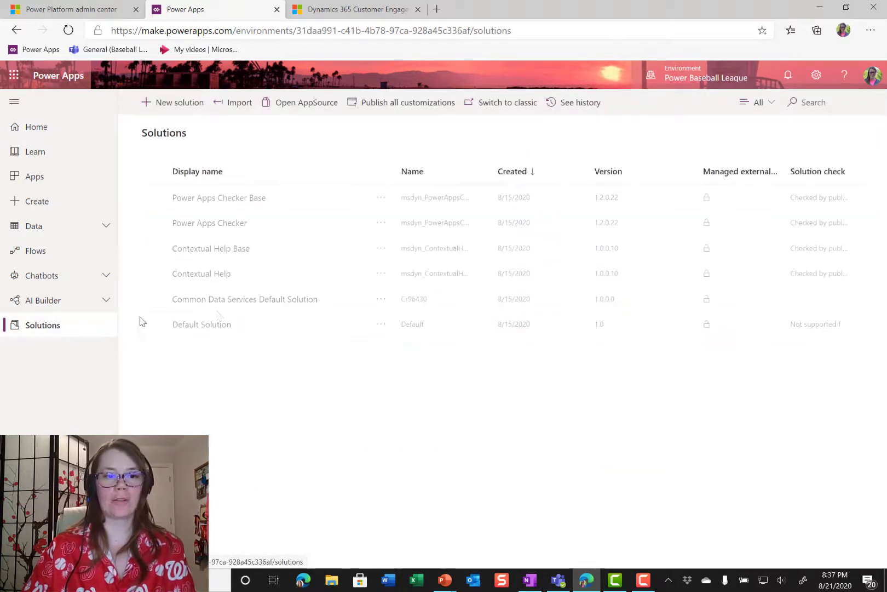